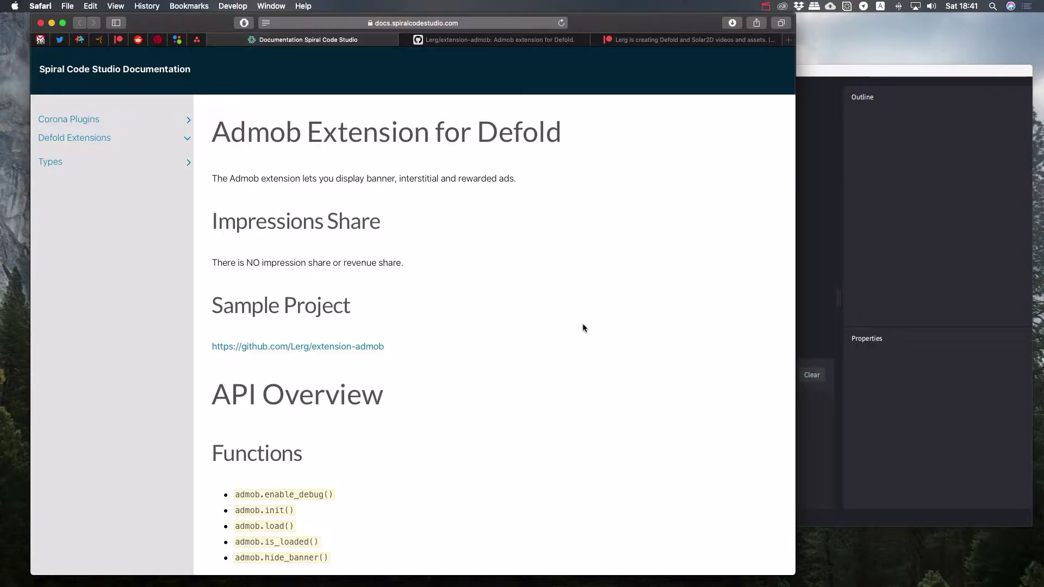
Step: Scroll the AdMob docs down to Project Settings, then switch to the Patreon membership page
scroll(583, 328, "down", 5)
scroll(582, 327, "down", 10)
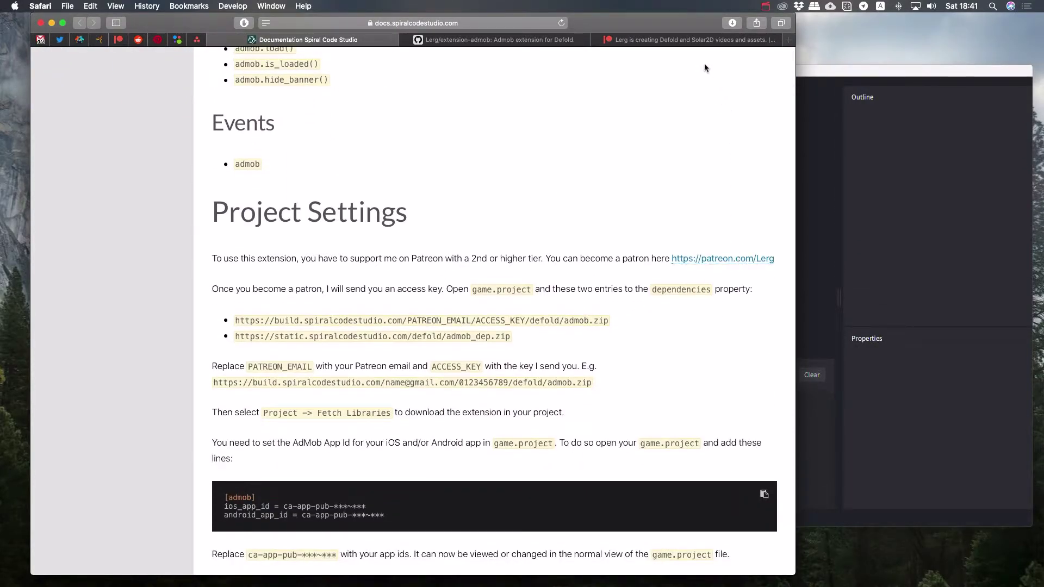
left_click(696, 40)
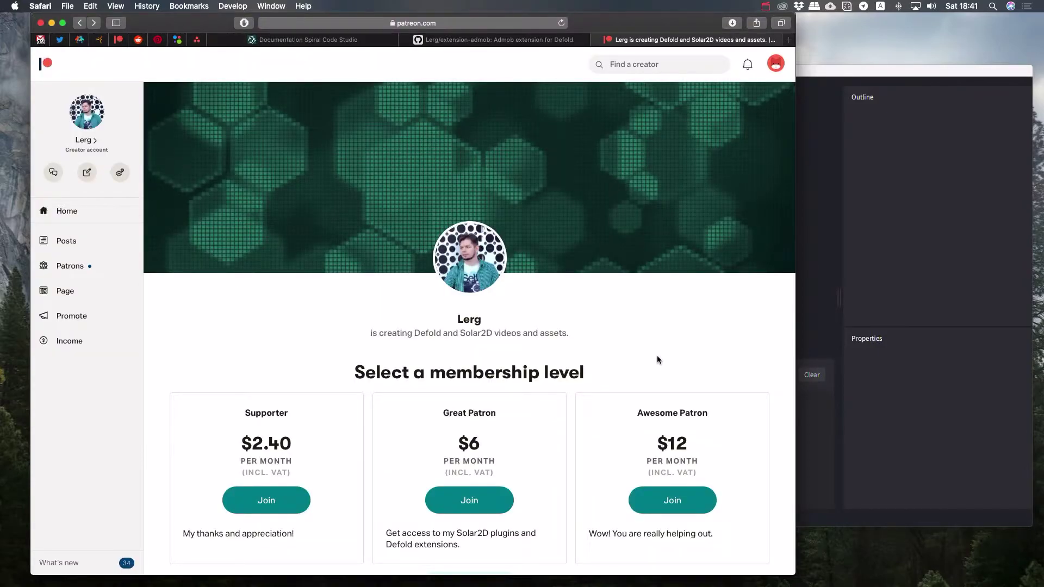
Step: Look over the $2.40, $6 and $12 Patreon tiers, then focus the extension-admob Defold window
scroll(502, 490, "down", 2)
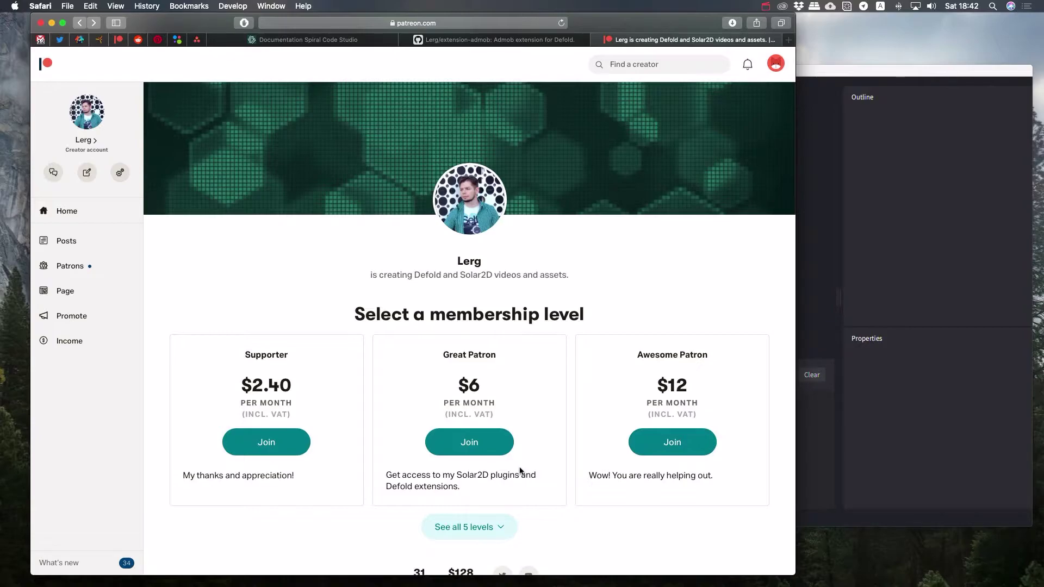
left_click(937, 231)
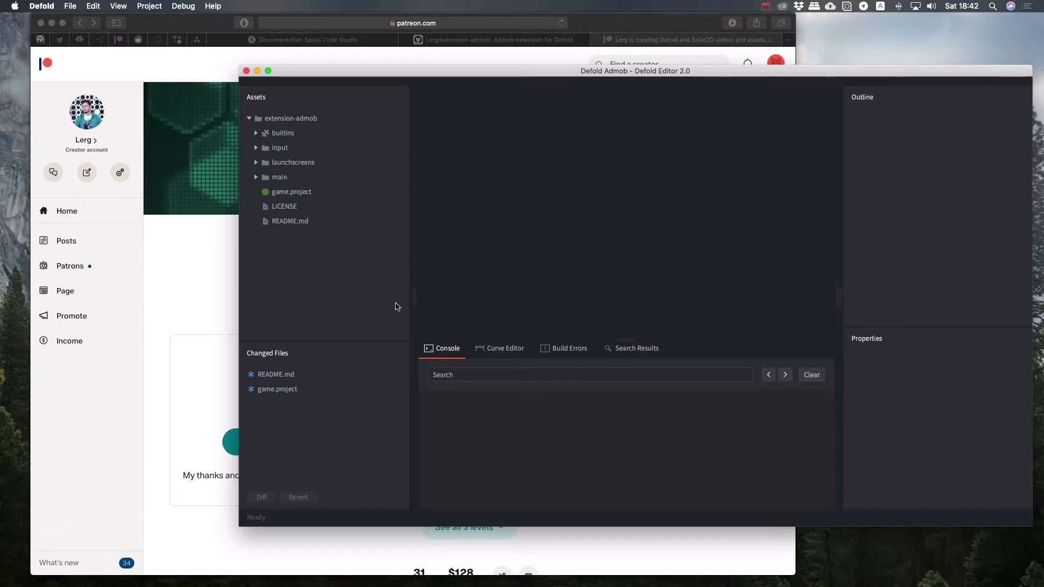
Step: Open game.project and add the copied admob.zip URL as the first dependency
left_click(293, 192)
double_click(295, 193)
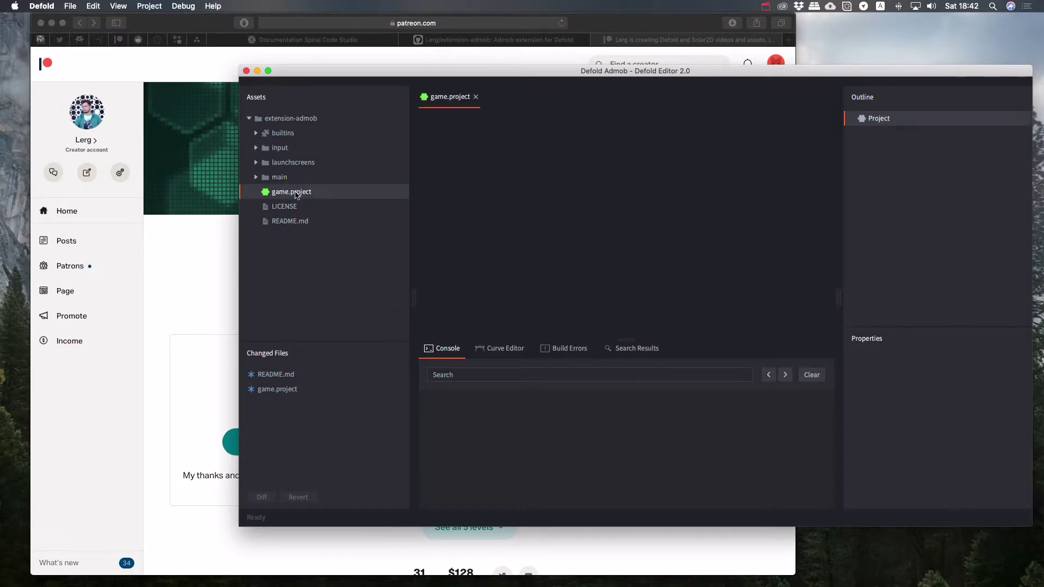
left_click(302, 40)
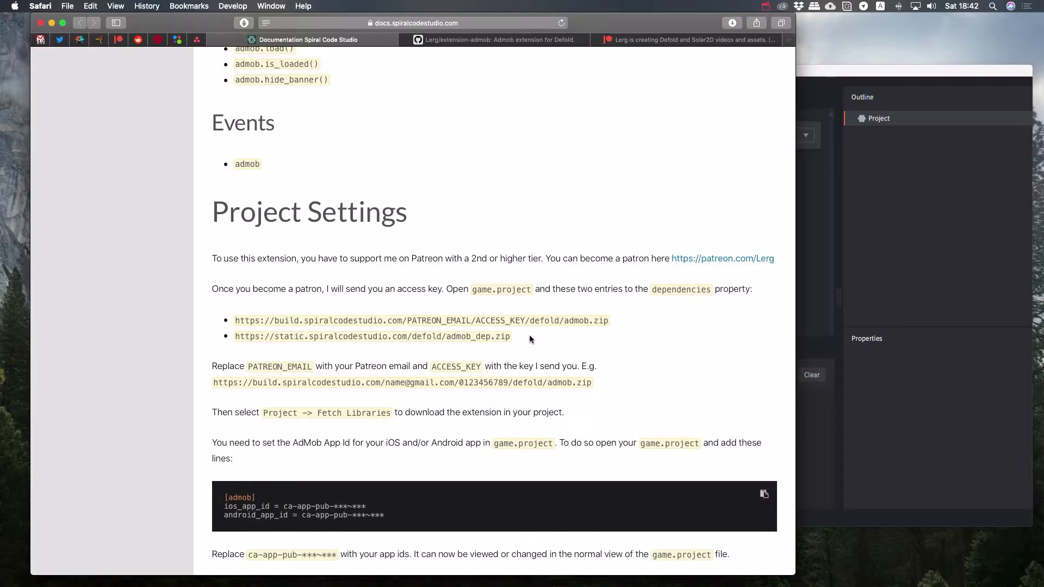
left_click_drag(529, 336, 233, 321)
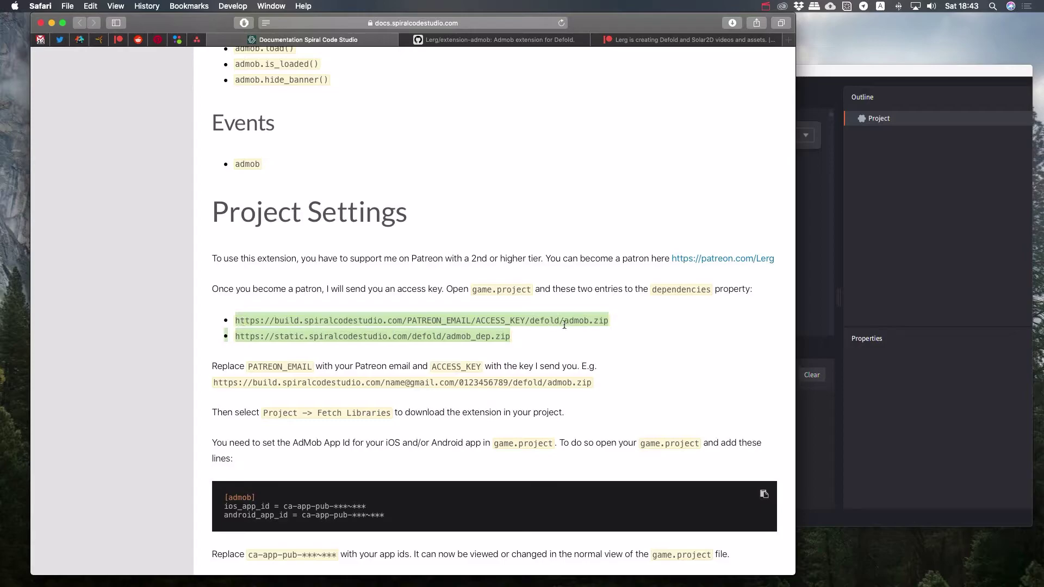
left_click(528, 334)
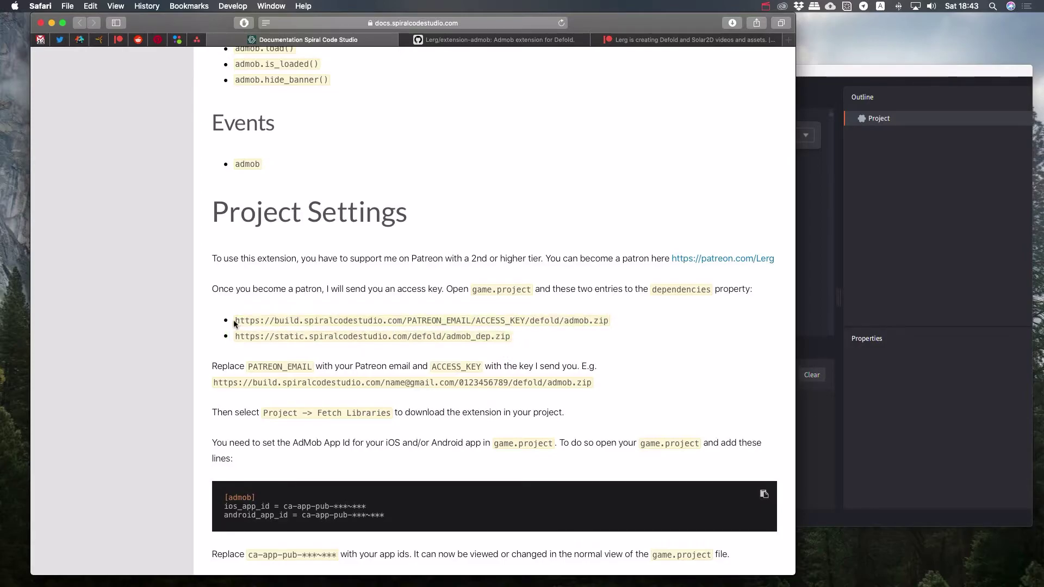
left_click_drag(235, 321, 611, 322)
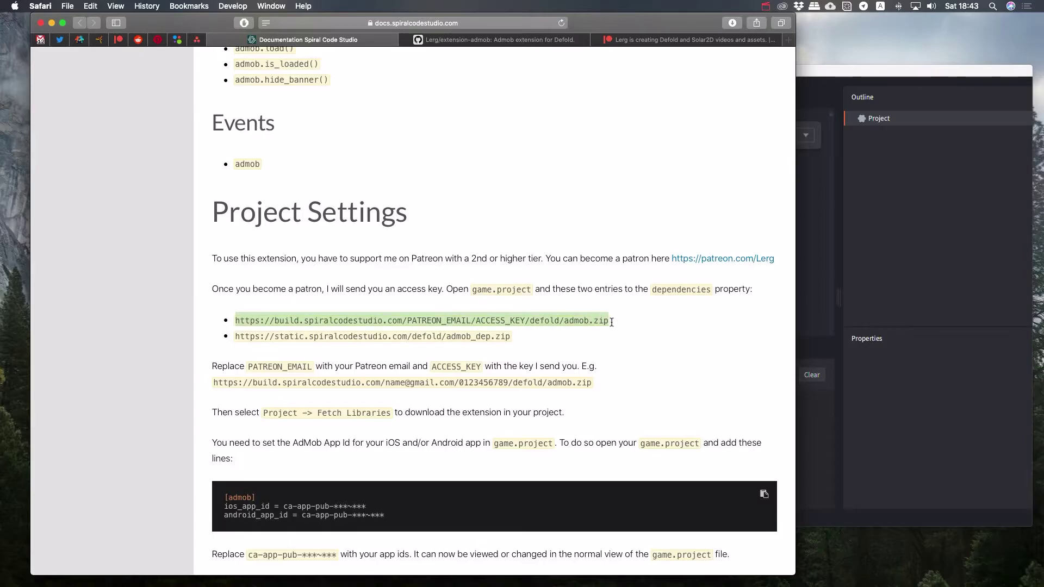
left_click(996, 261)
left_click(548, 239)
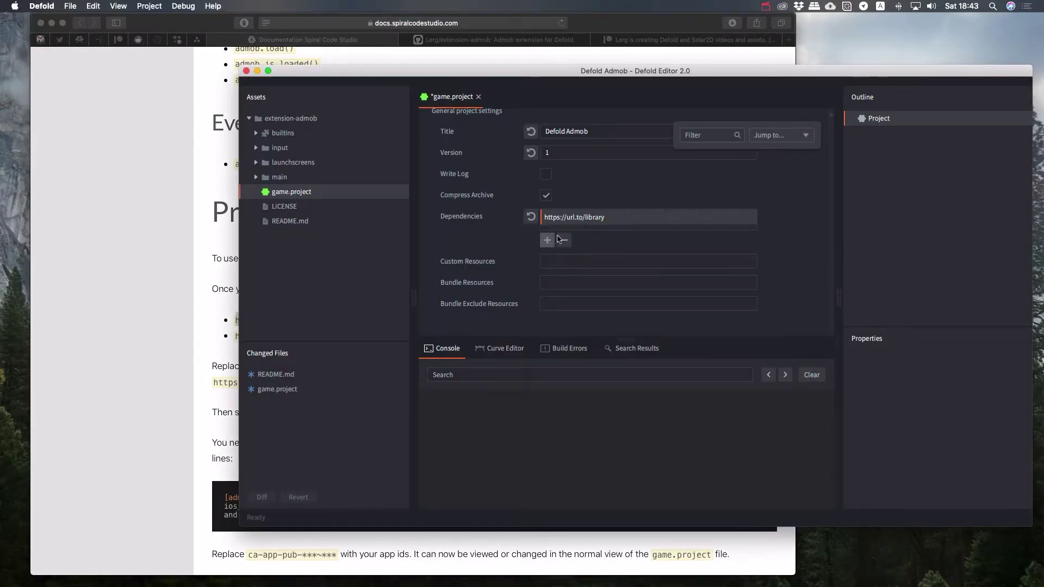
double_click(566, 221)
key("super+a")
type("https://spiralcodestudio.com/PATREON_EMAIL/ACCESS_KEY/defold/admob.zip")
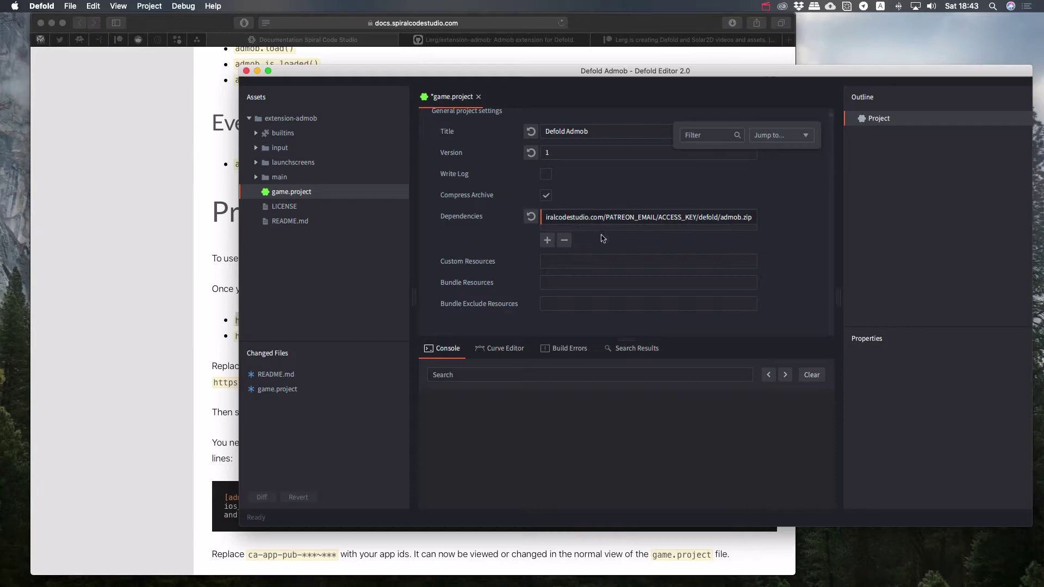
key("Return")
Step: Copy the admob_dep.zip URL from the docs and add it as a second dependency
left_click(237, 335)
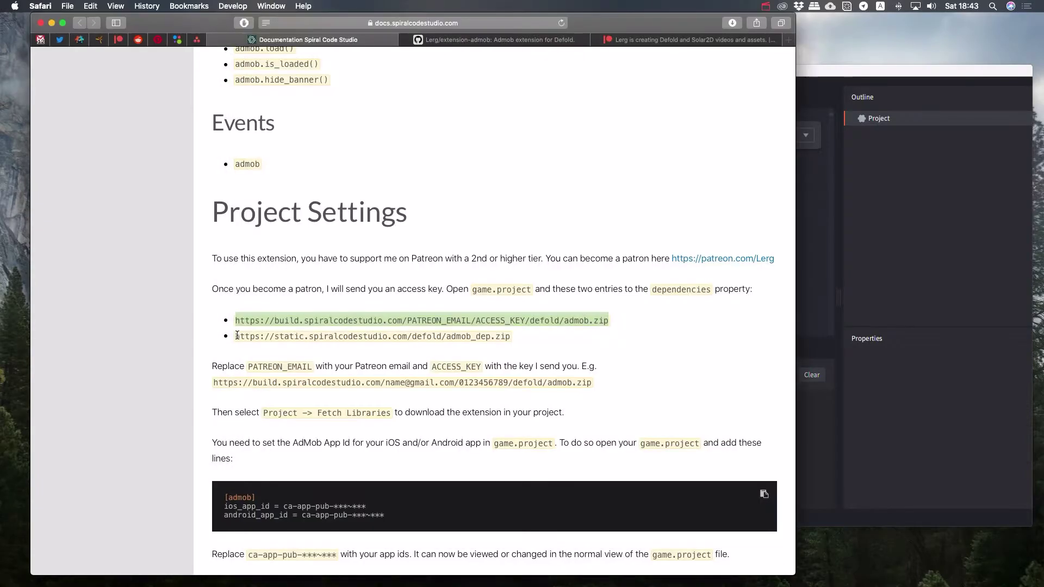
left_click_drag(237, 334, 538, 333)
key("super+c")
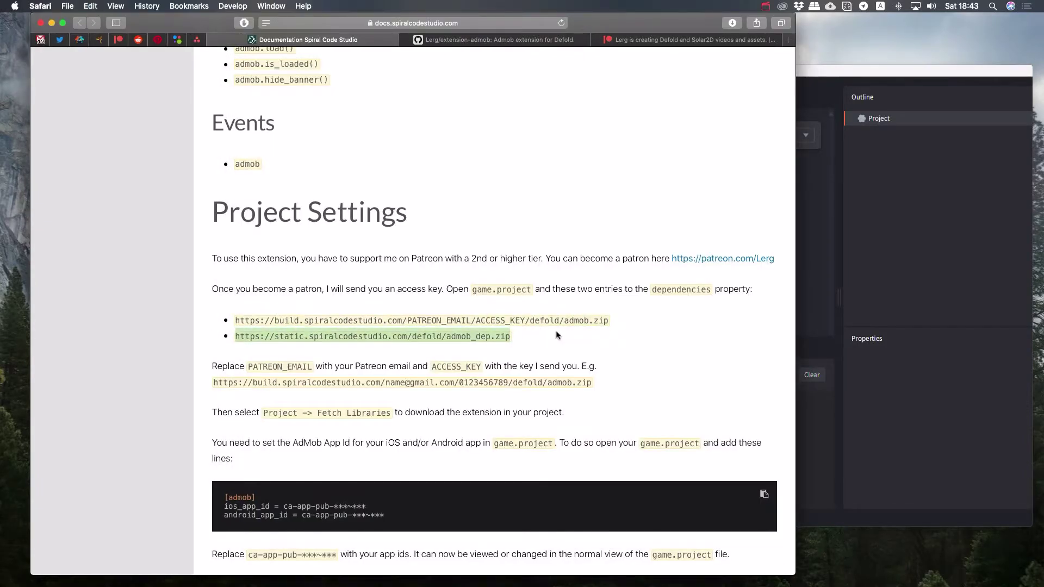
left_click(931, 289)
left_click(547, 240)
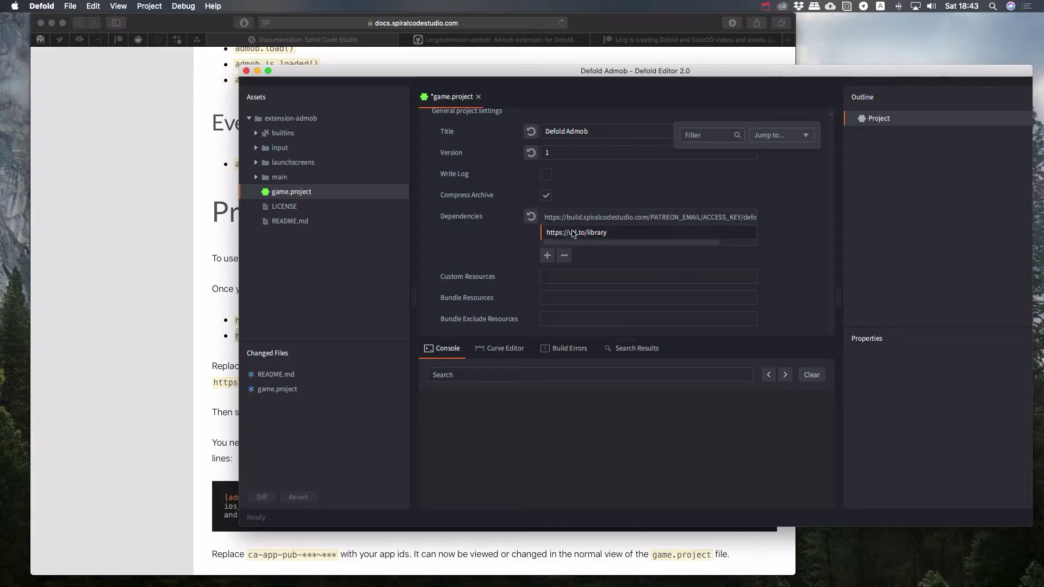
double_click(572, 232)
key("super+v")
key("Return")
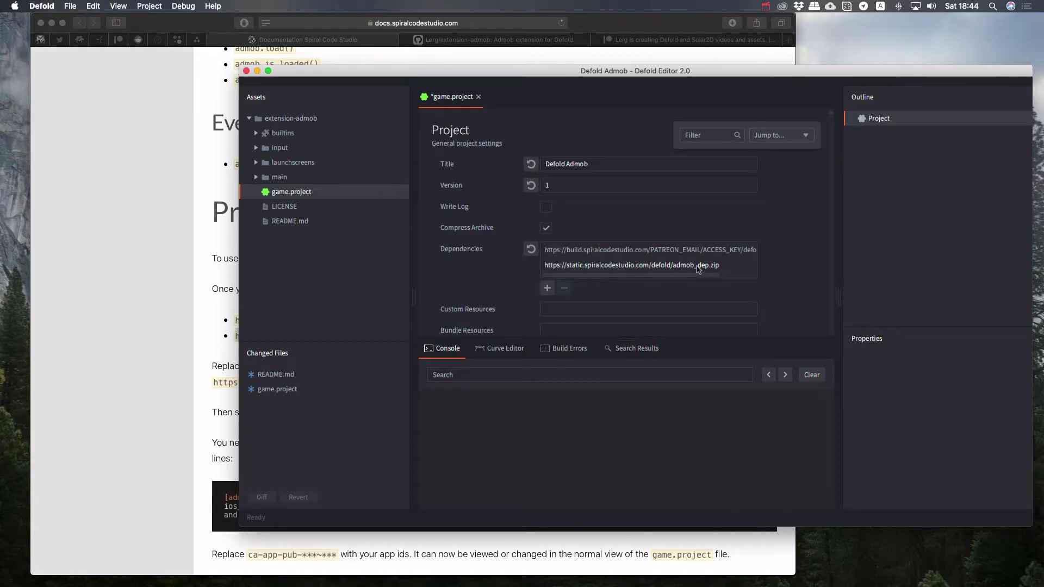
Step: Replace PATREON_EMAIL and ACCESS_KEY in the admob.zip URL with your e-mail and access key, then save game.project
double_click(687, 254)
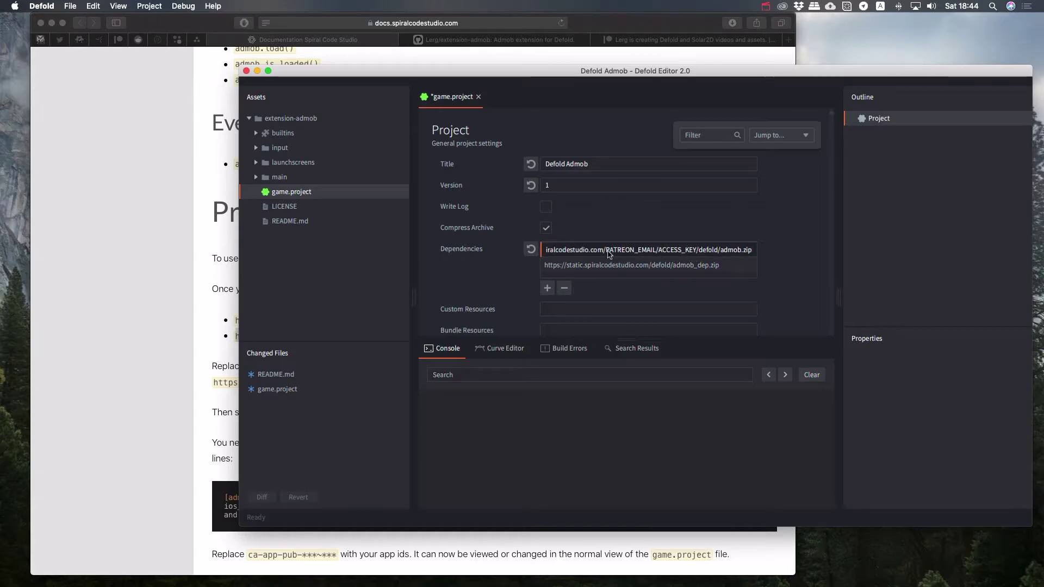
left_click_drag(605, 254, 698, 253)
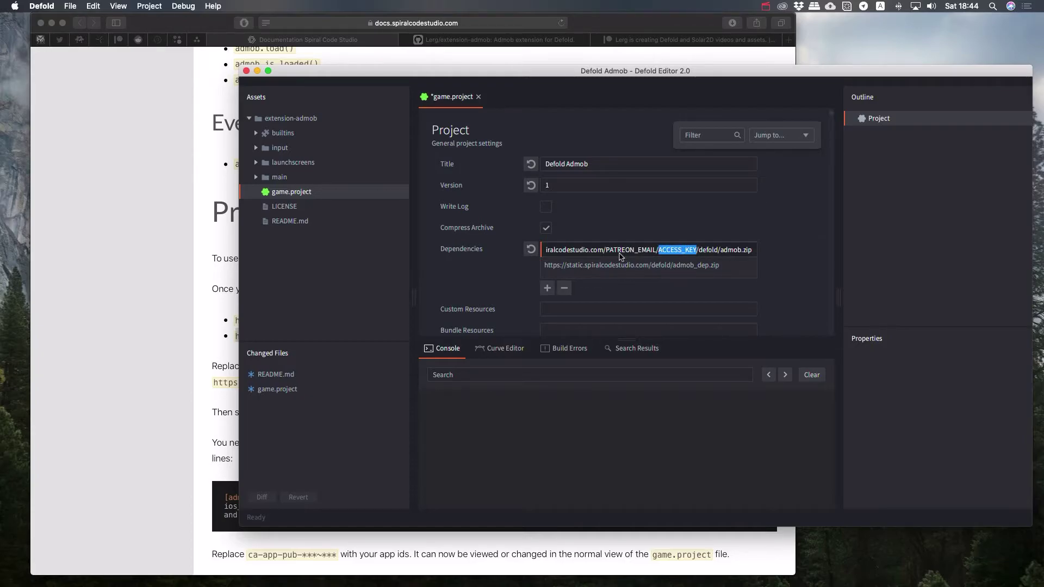
left_click_drag(605, 253, 657, 254)
type("some@")
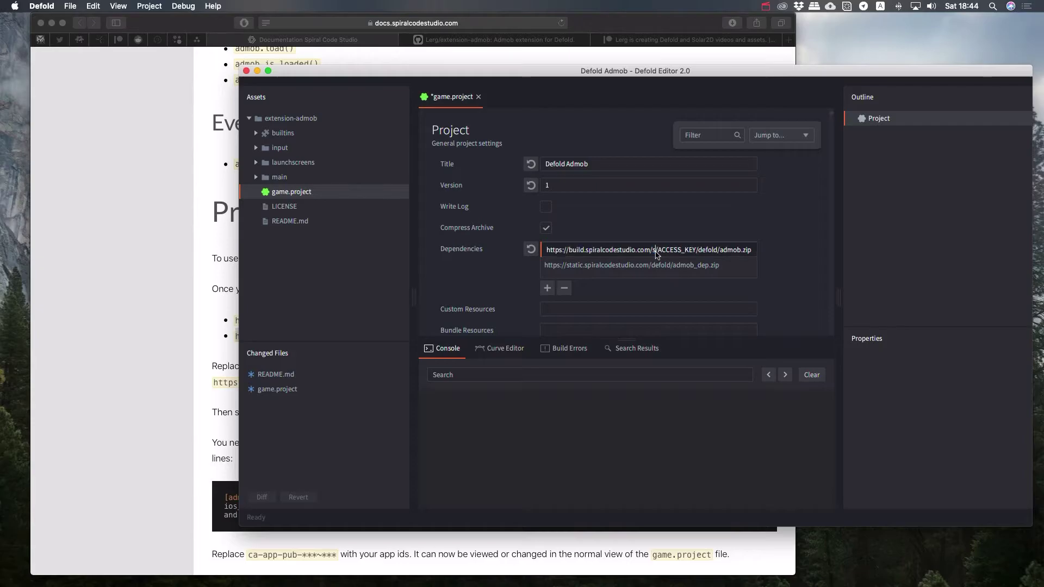
type("gmail.com")
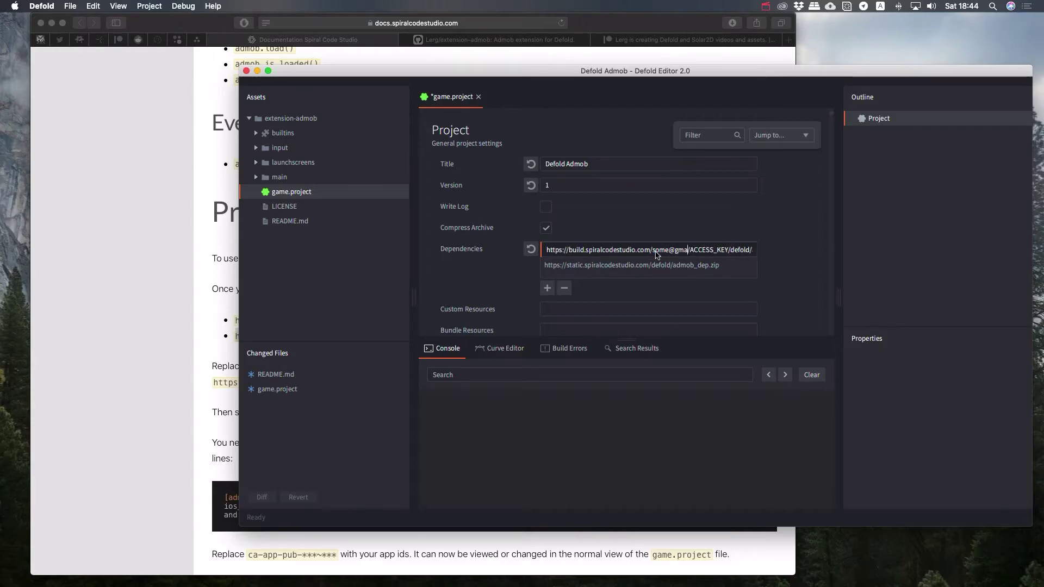
key("Right")
key("Delete")
key("Delete")
key("Delete")
key("Delete")
key("Delete")
key("Delete")
key("Delete")
key("Delete")
key("Delete")
key("Delete")
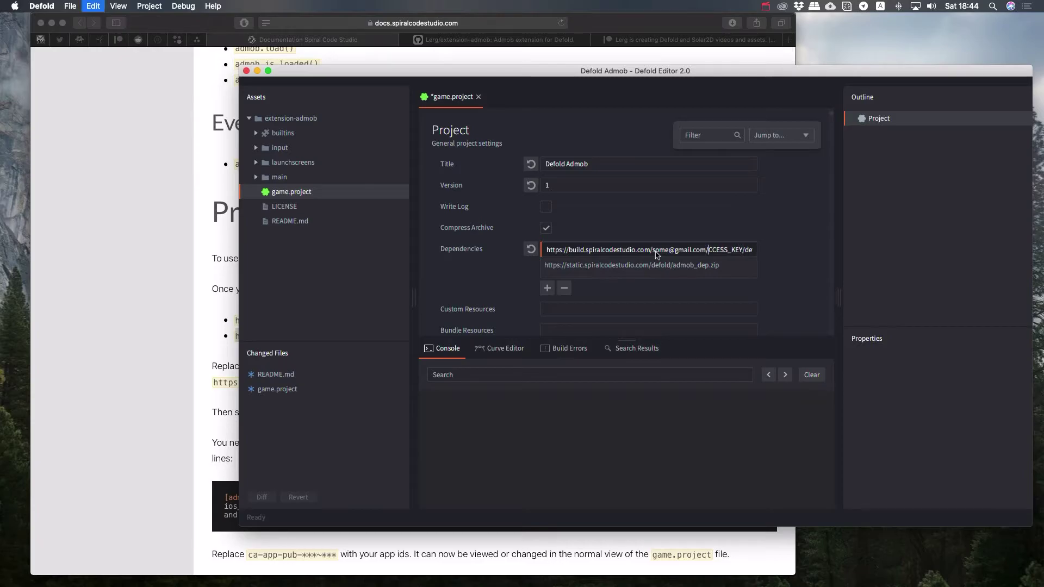
type("123456")
key("Return")
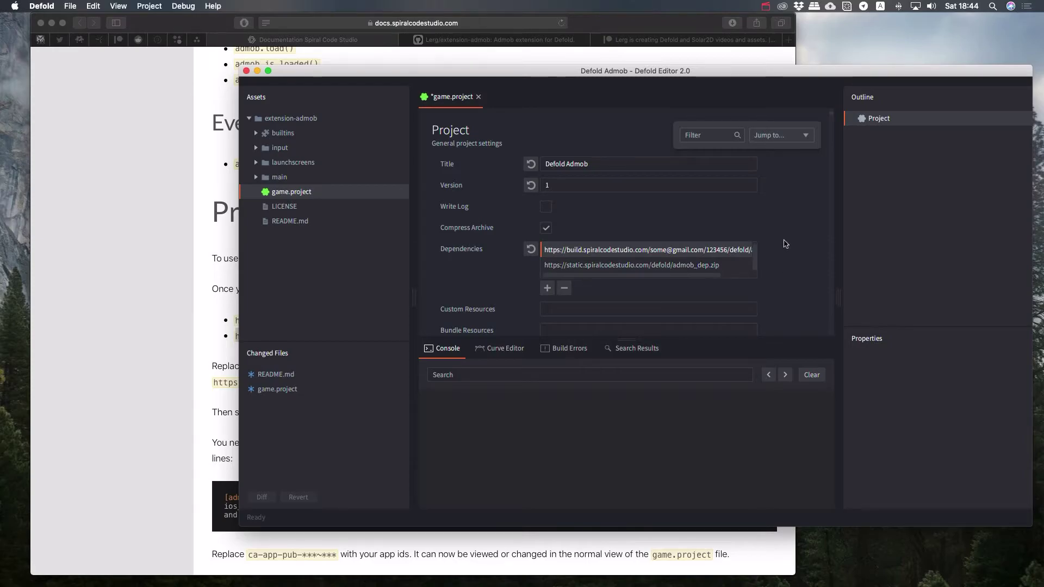
key("super+s")
Step: Run Project > Fetch Libraries, then open admob/src/extension_ios.mm from the Assets panel
left_click(150, 5)
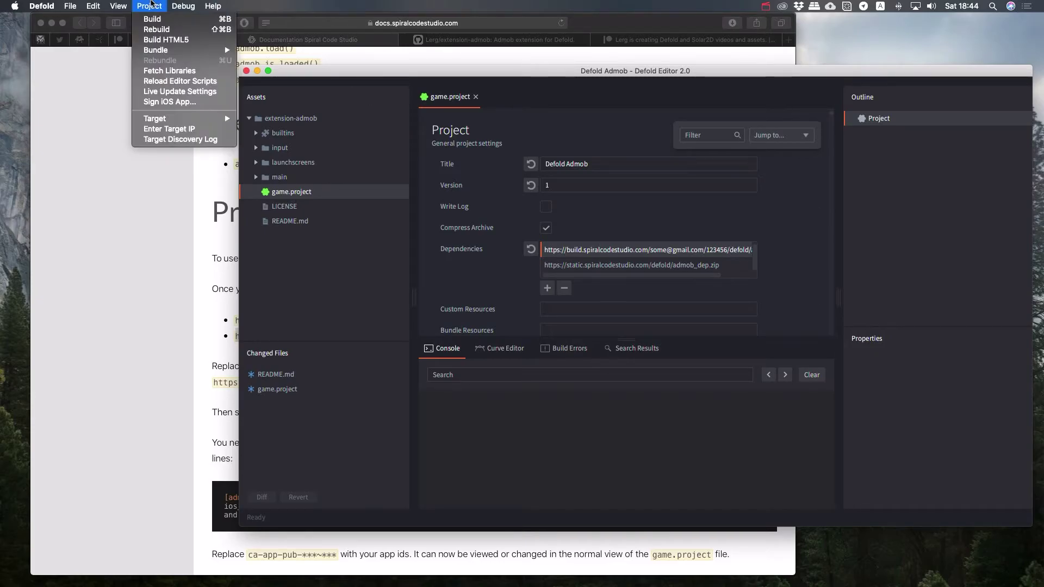
left_click(185, 71)
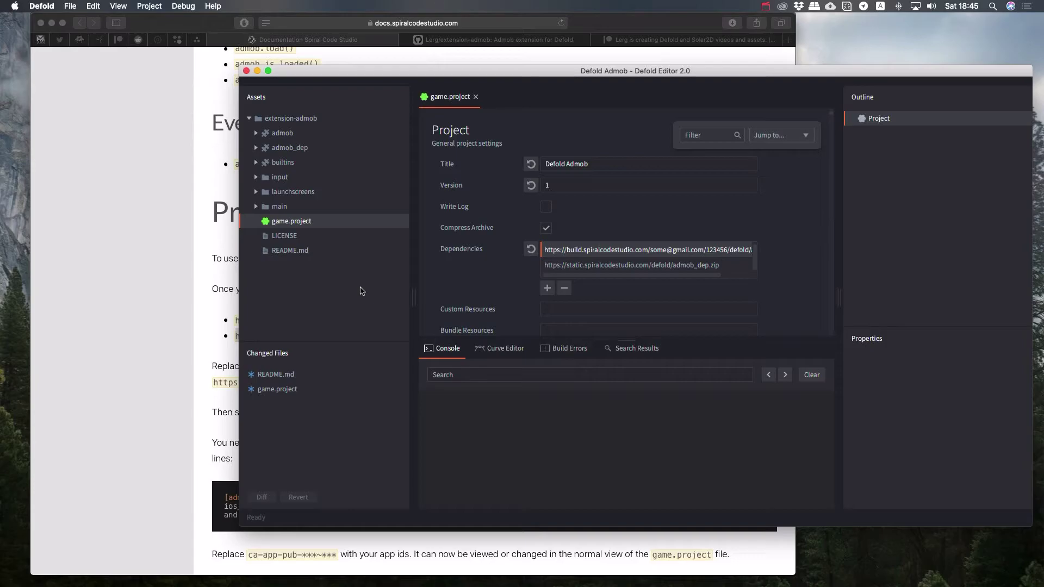
left_click(271, 135)
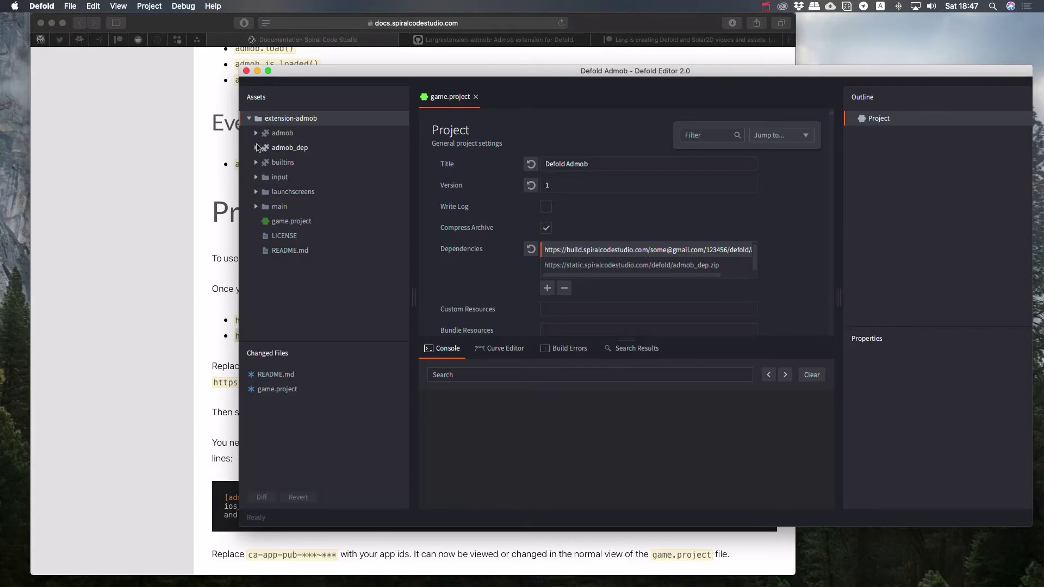
left_click(255, 133)
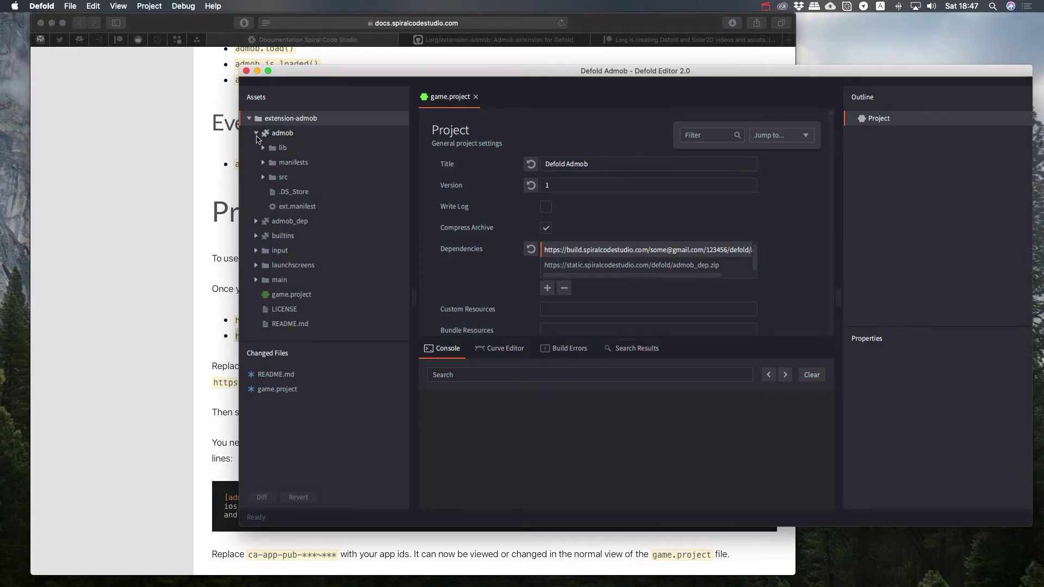
left_click(264, 177)
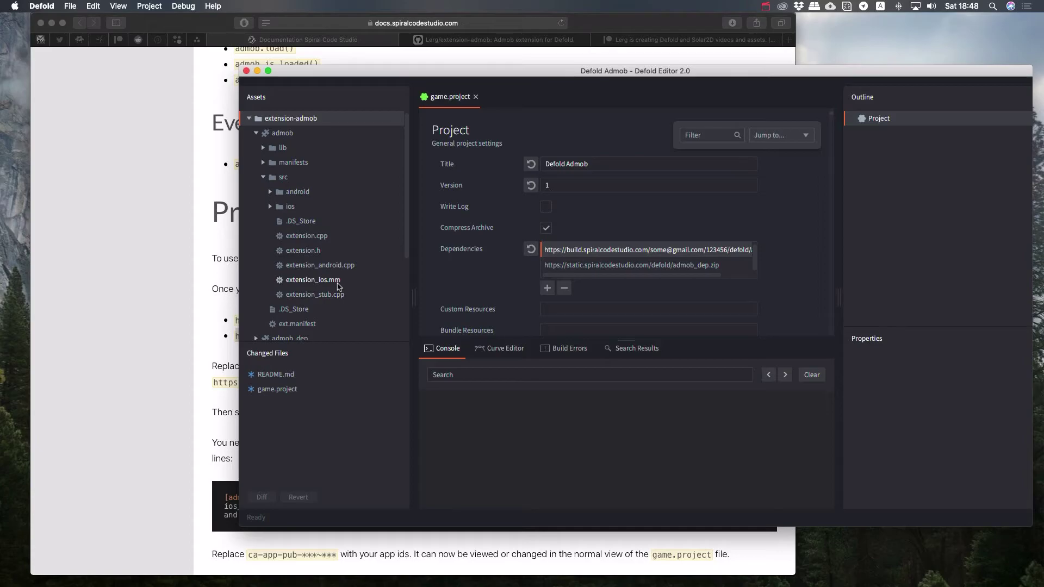
double_click(337, 282)
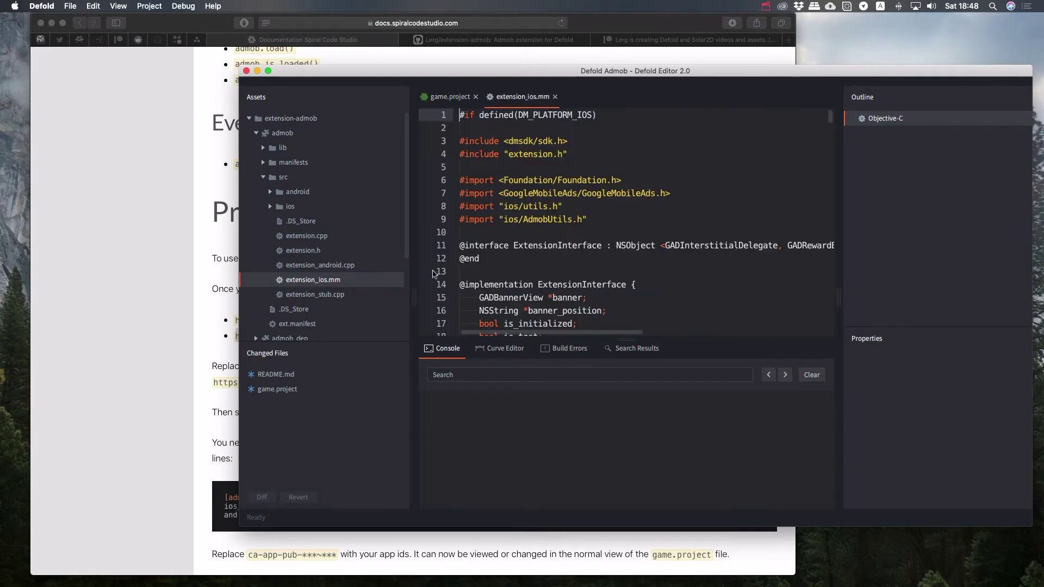
scroll(553, 270, "down", 3)
scroll(553, 270, "up", 3)
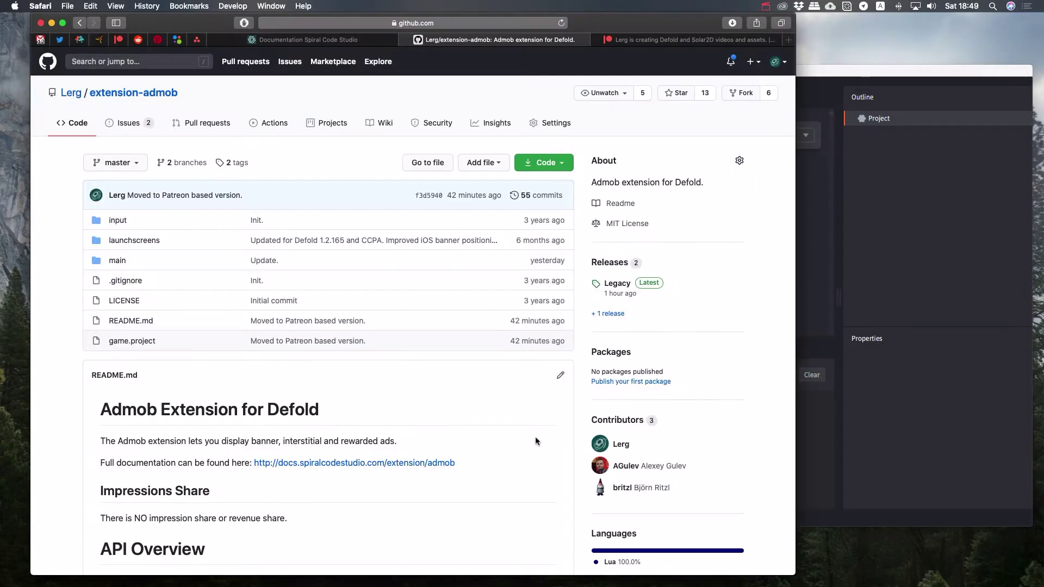
Step: On the extension-admob GitHub repo, open main/main.gui_script and scroll through its AdMob code
key("super+Tab")
key("ctrl+Tab")
scroll(534, 438, "down", 4)
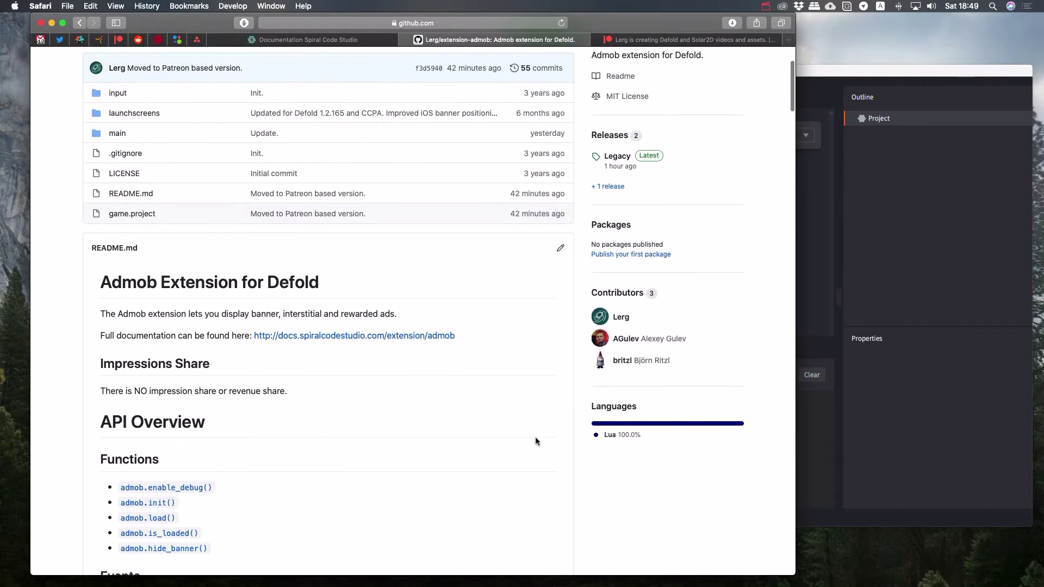
scroll(536, 440, "down", 10)
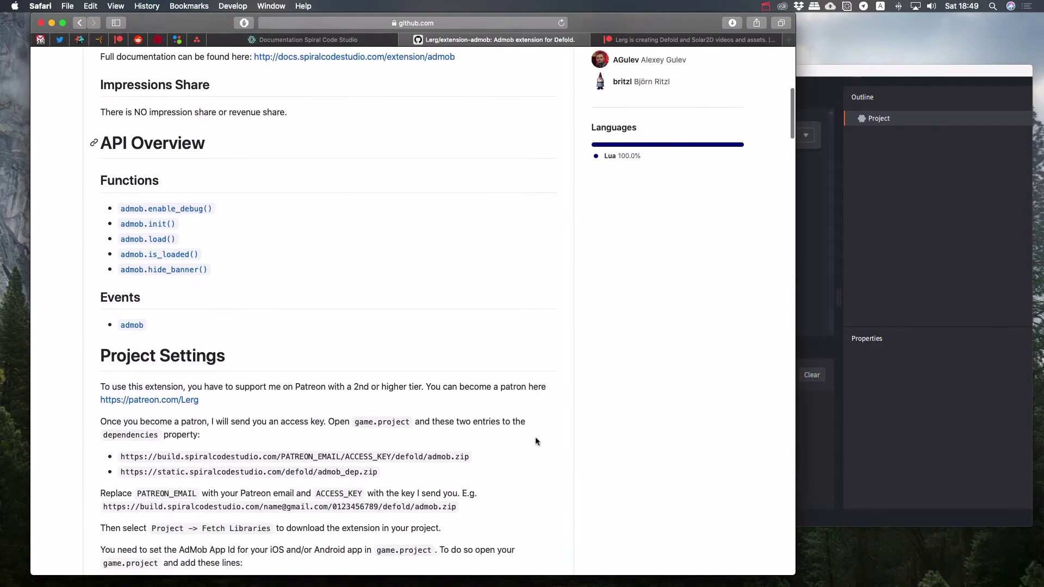
scroll(535, 441, "up", 14)
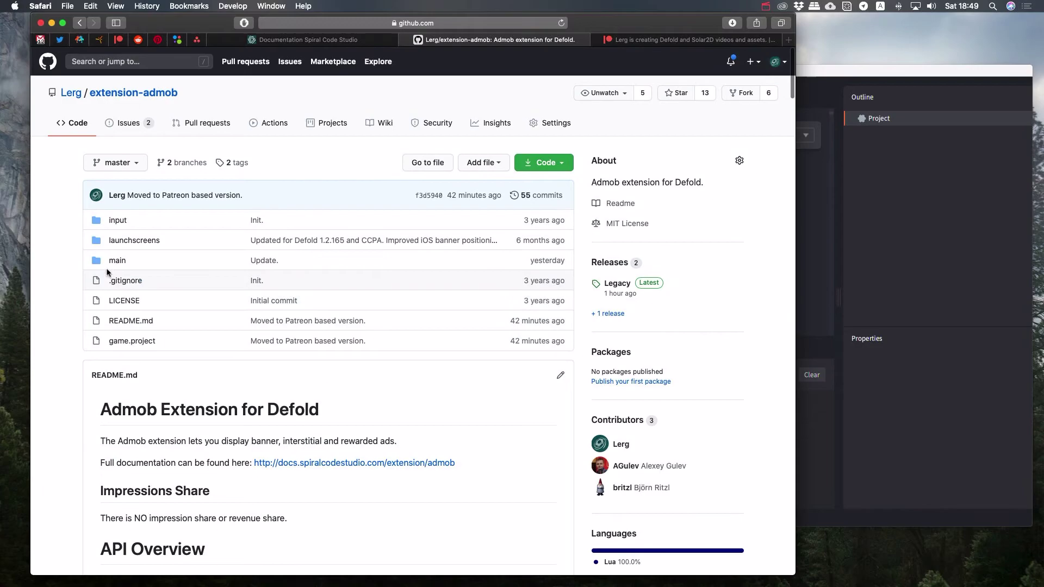
left_click(117, 260)
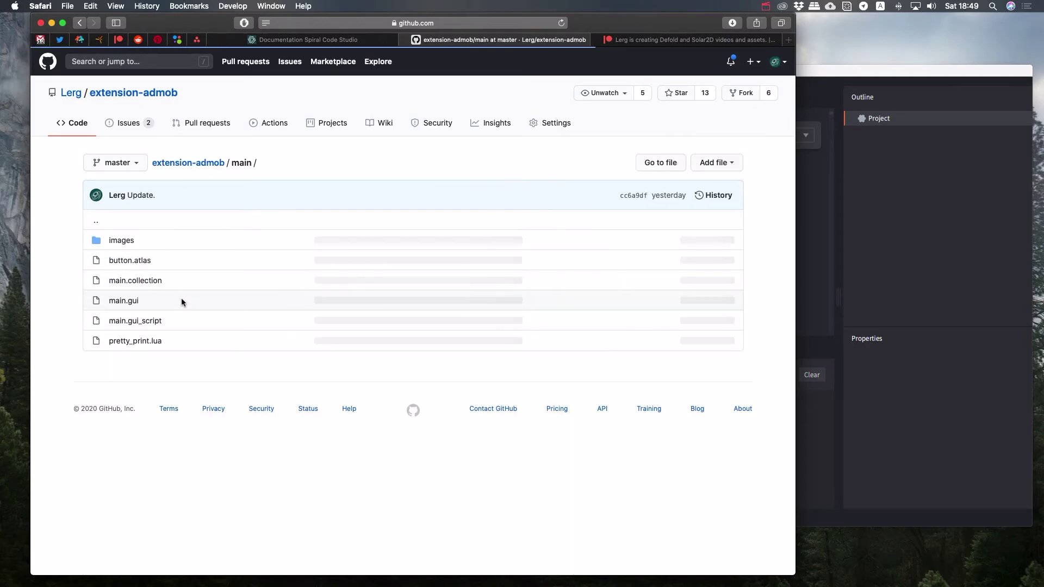
left_click(151, 322)
scroll(292, 419, "down", 18)
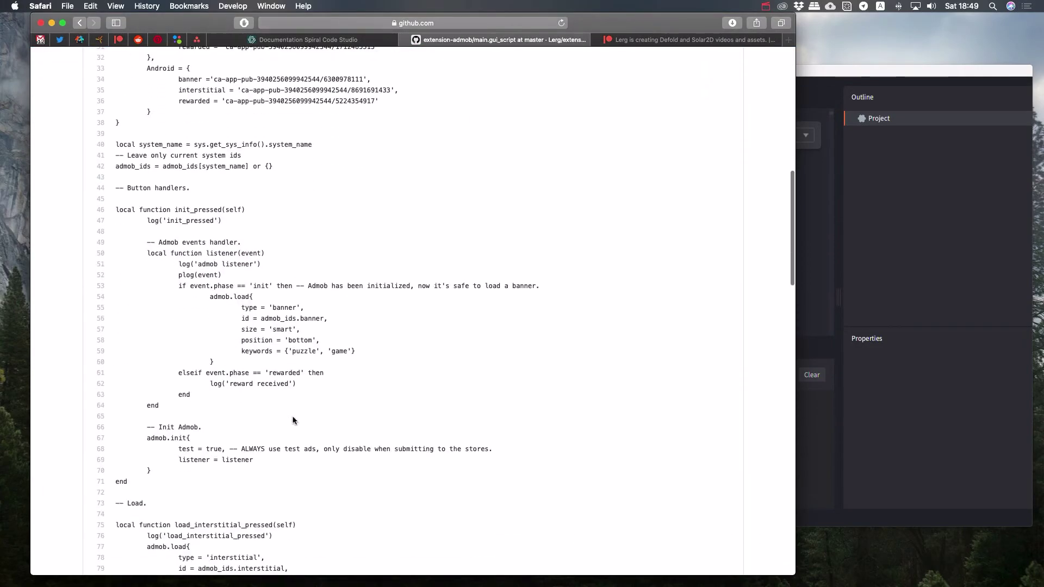
scroll(293, 420, "down", 20)
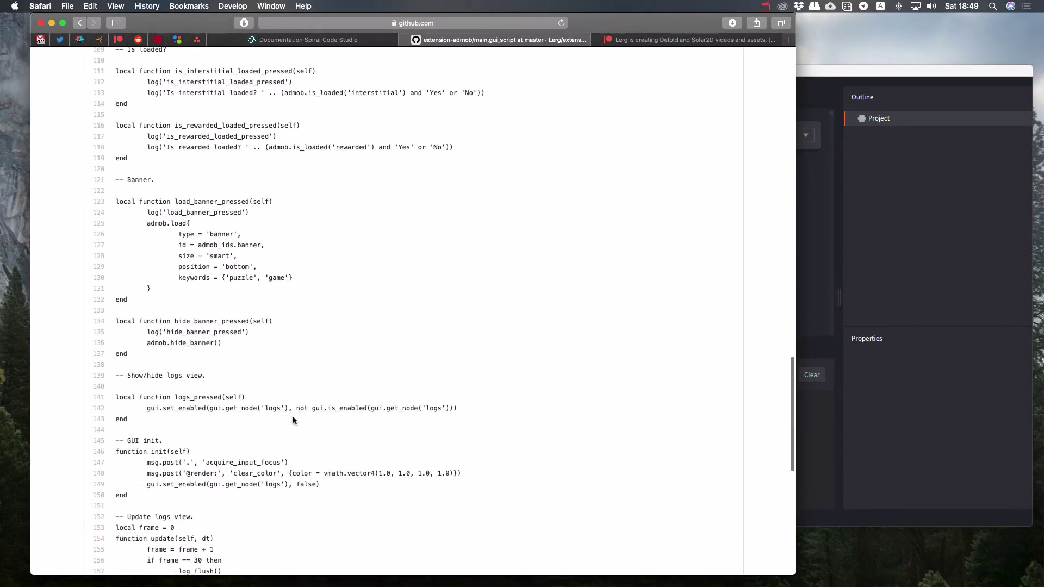
Step: Return to Patreon's Supporter $2.40, Great Patron $6 and Awesome Patron $12 tiers page
left_click(648, 44)
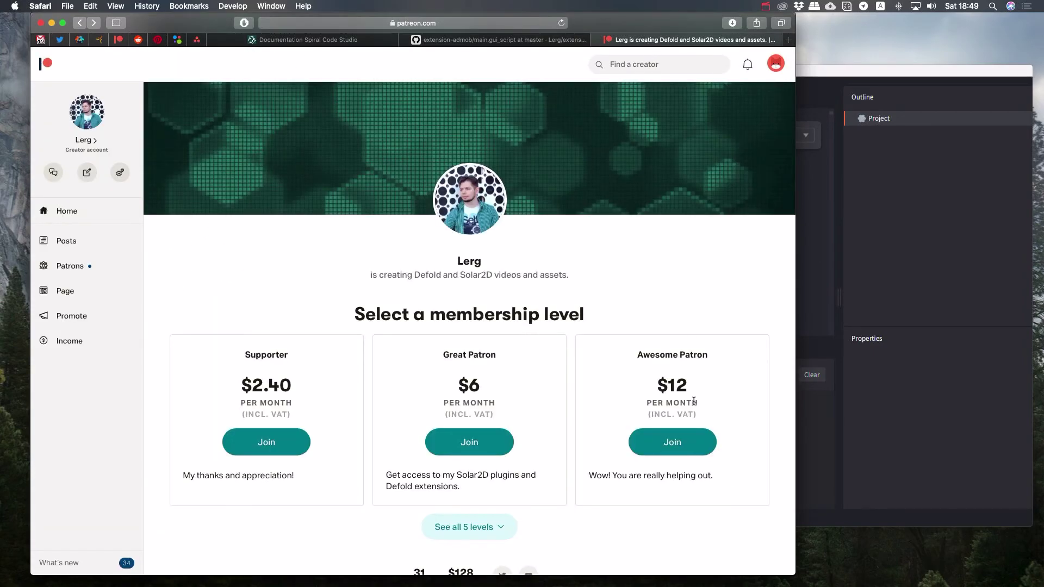